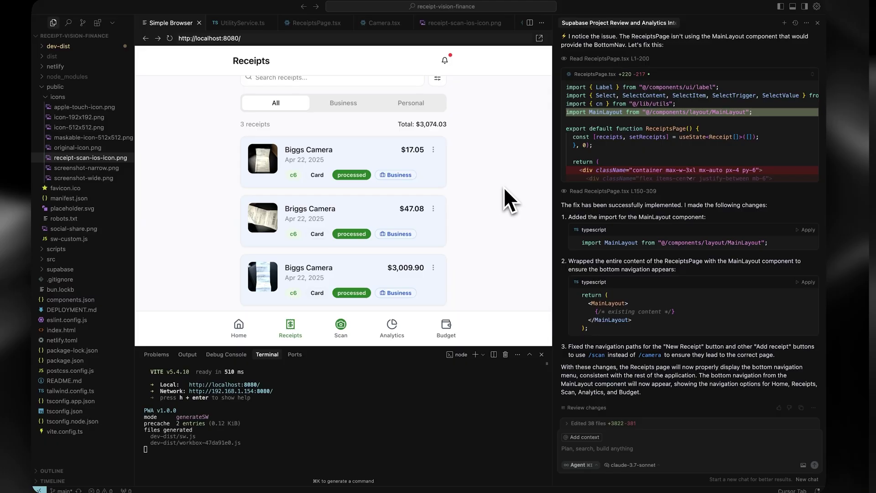
scroll(470, 190, down, 1)
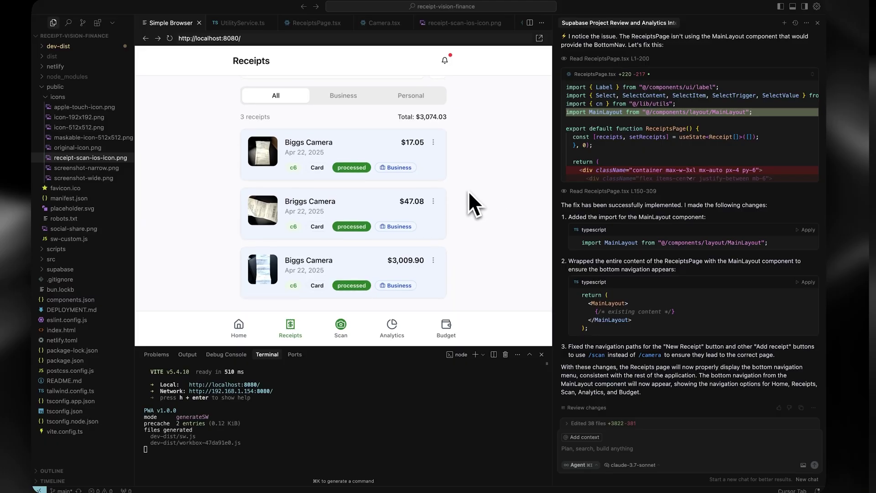
scroll(468, 191, up, 1)
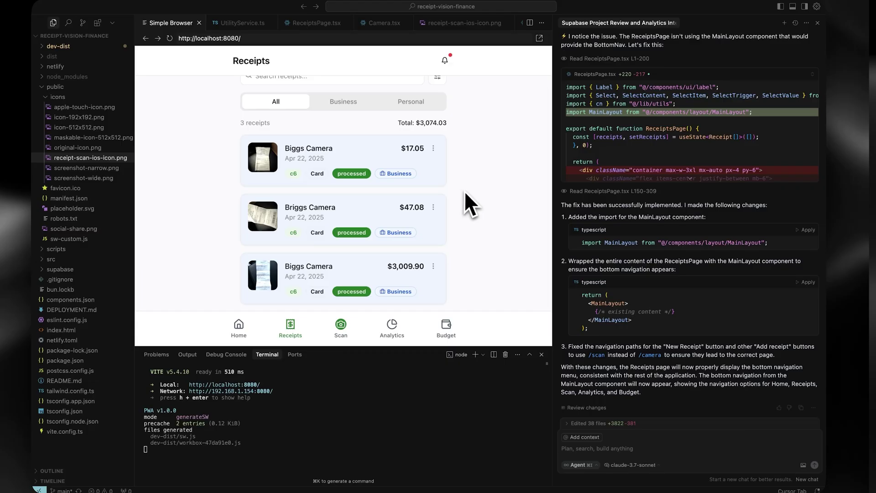
scroll(464, 192, down, 1)
scroll(577, 108, down, 1)
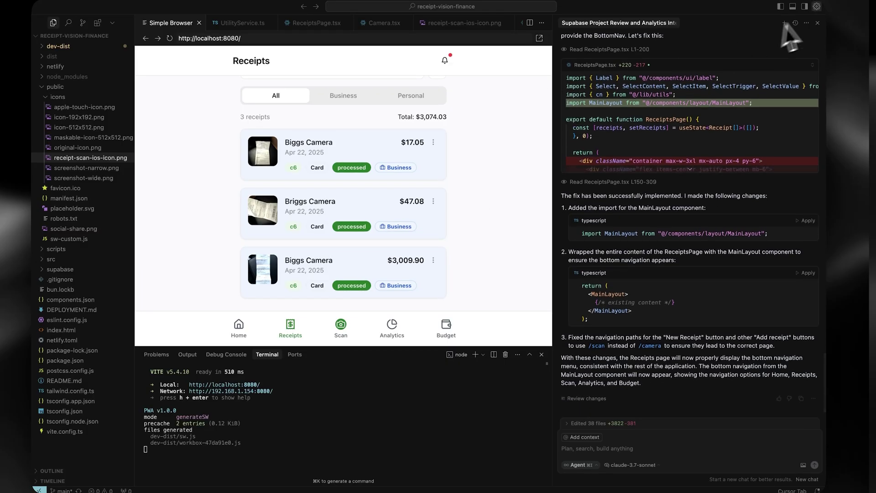
Open Cursor Settings to the MCP section showing the enabled Supabase server and its tools
click(817, 7)
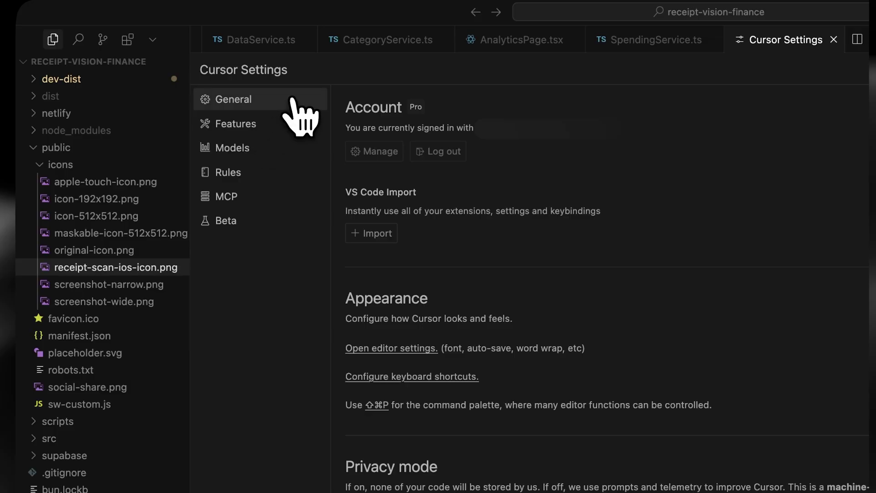
click(234, 199)
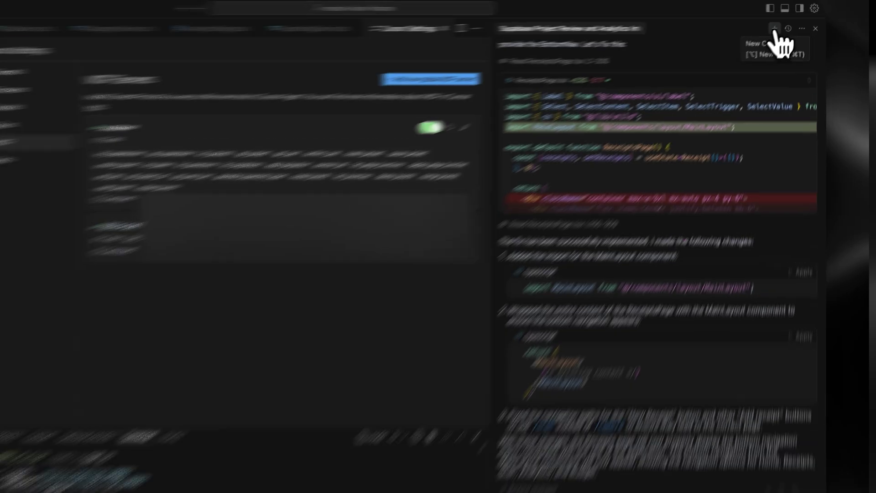
Start a new agent chat for test-function, keeping the localhost:8080 preview and reviewing the organizations lookup
click(783, 24)
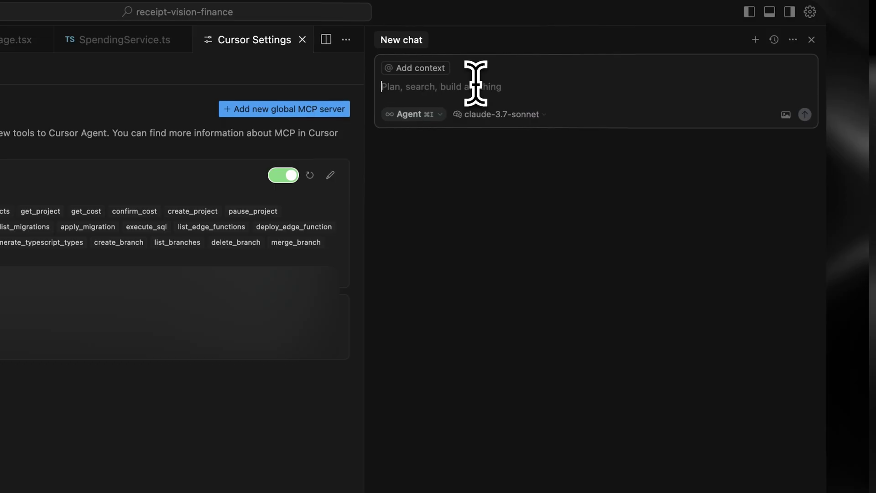
text(Use the supabase mcp and create a new test edge function in my databs)
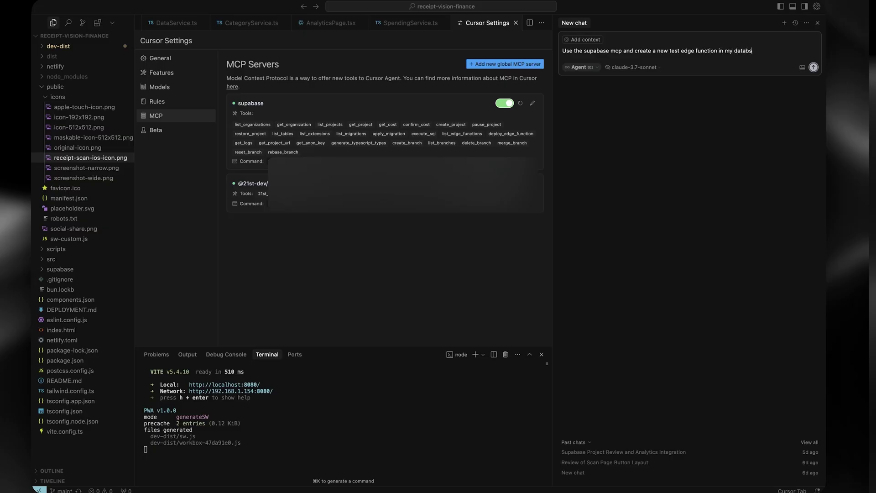
click(542, 22)
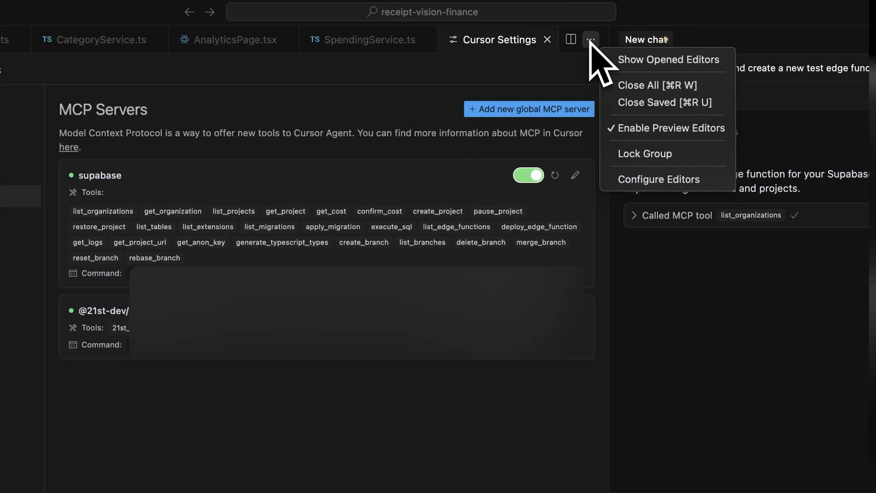
click(634, 60)
click(247, 58)
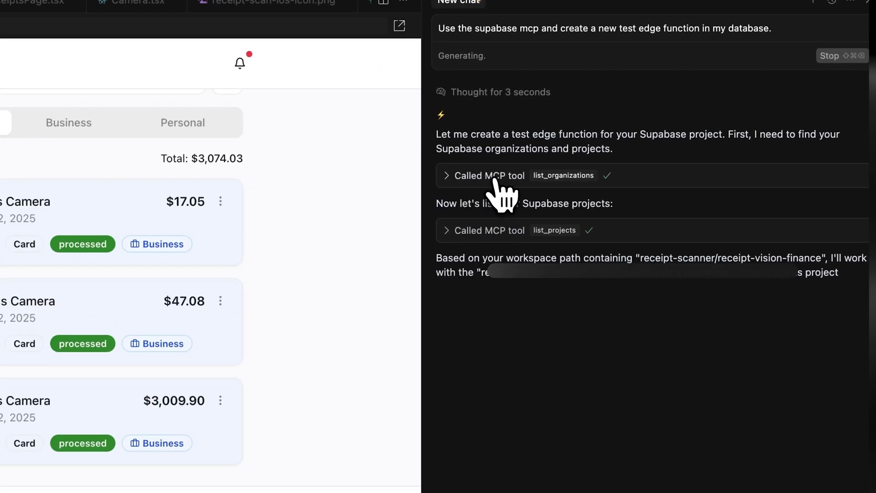
click(493, 177)
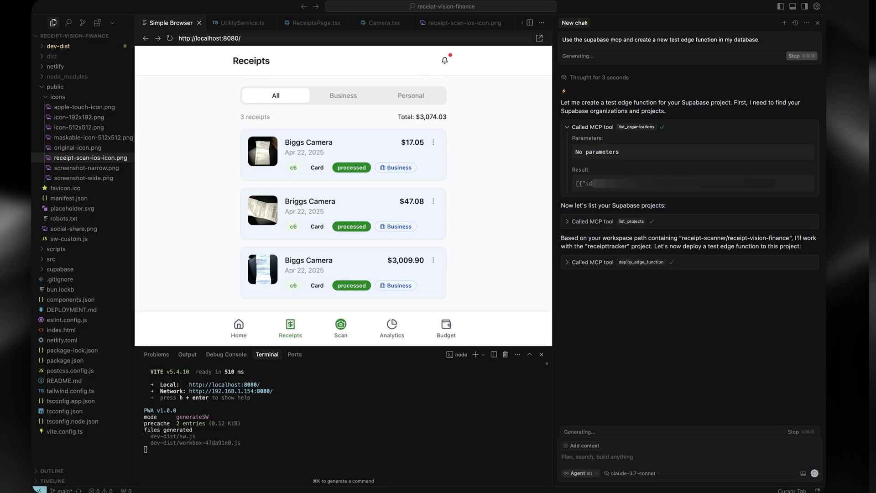
click(603, 127)
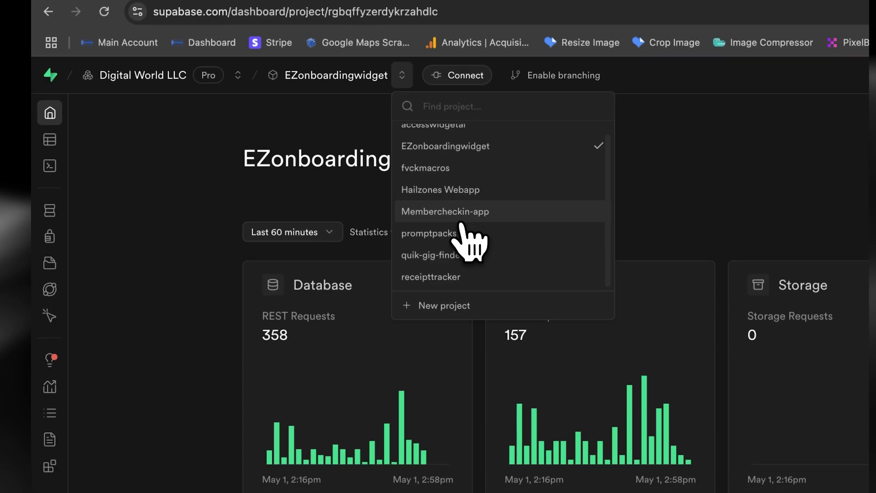
Switch to receipttracker and view test-function's source code under Edge Functions
click(449, 277)
mouse_move(49, 236)
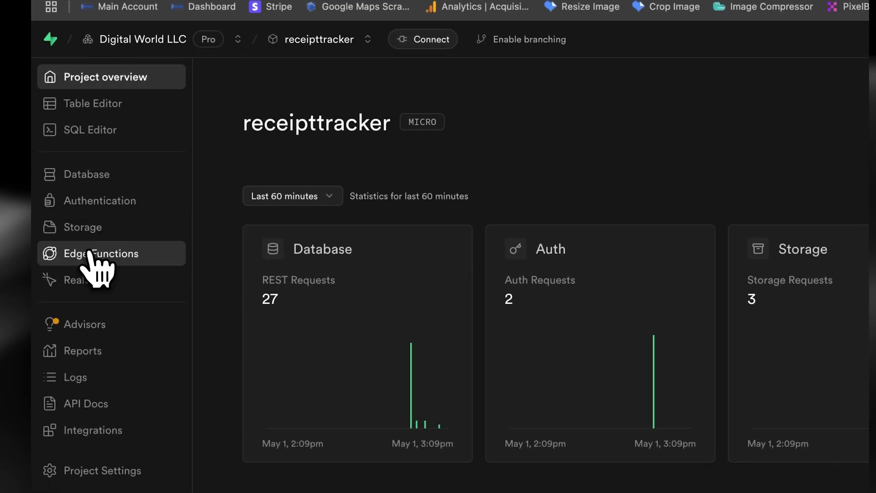
click(94, 261)
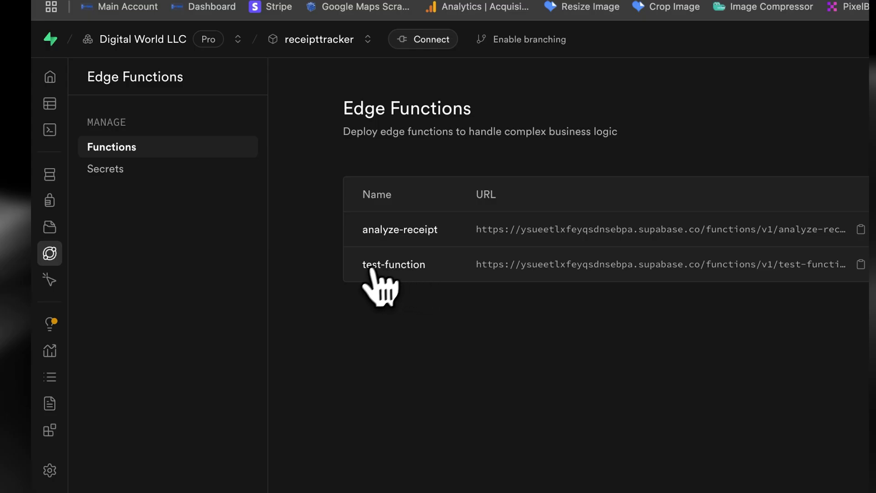
click(419, 273)
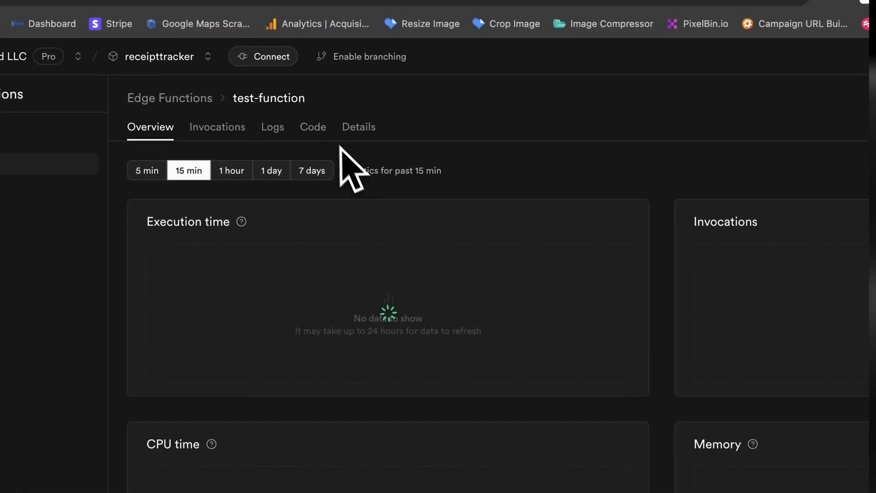
click(315, 130)
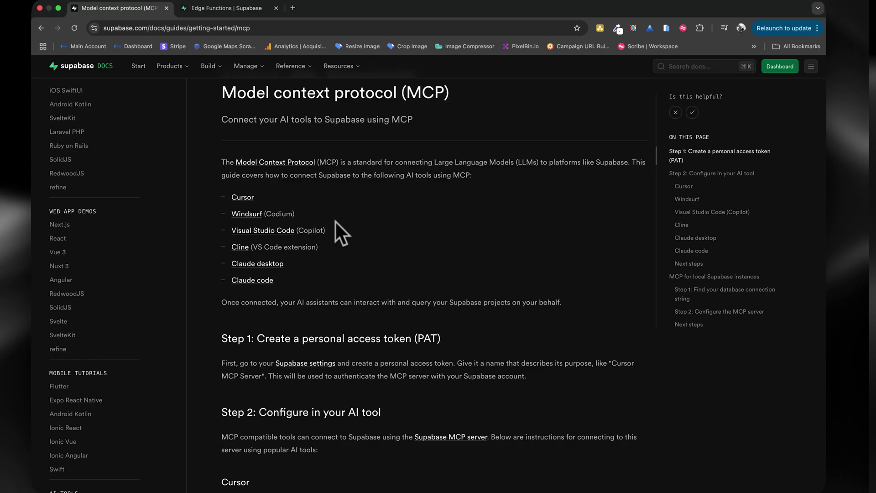
scroll(333, 202, down, 5)
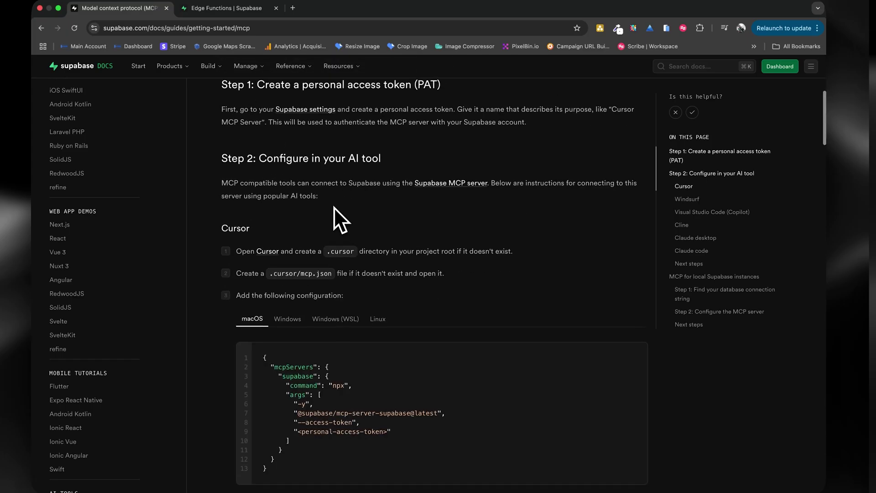
scroll(333, 207, down, 2)
scroll(314, 226, down, 2)
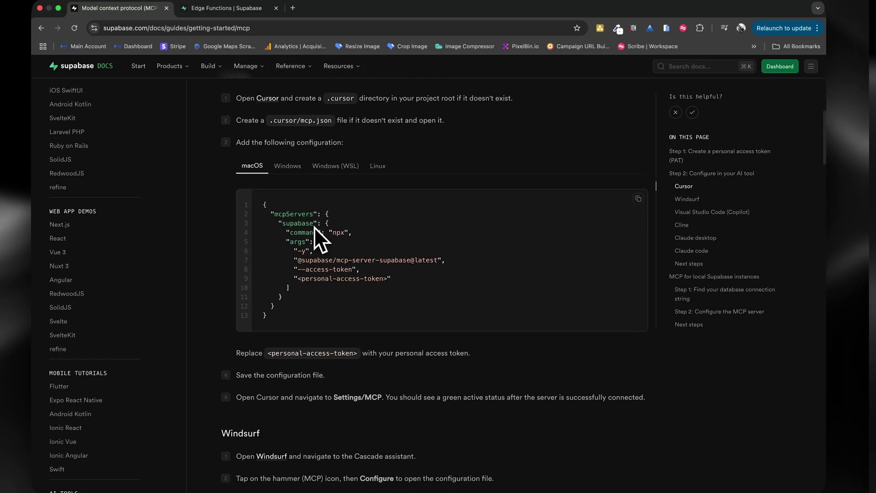
scroll(313, 227, down, 1)
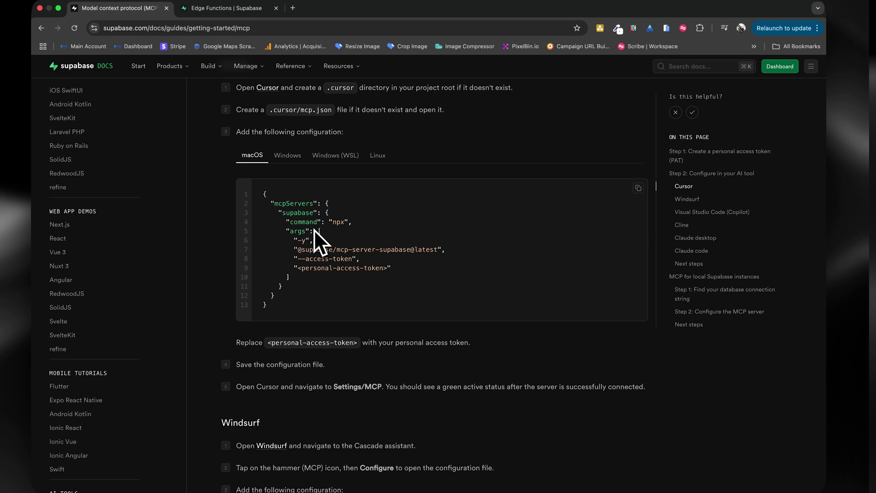
scroll(313, 229, down, 6)
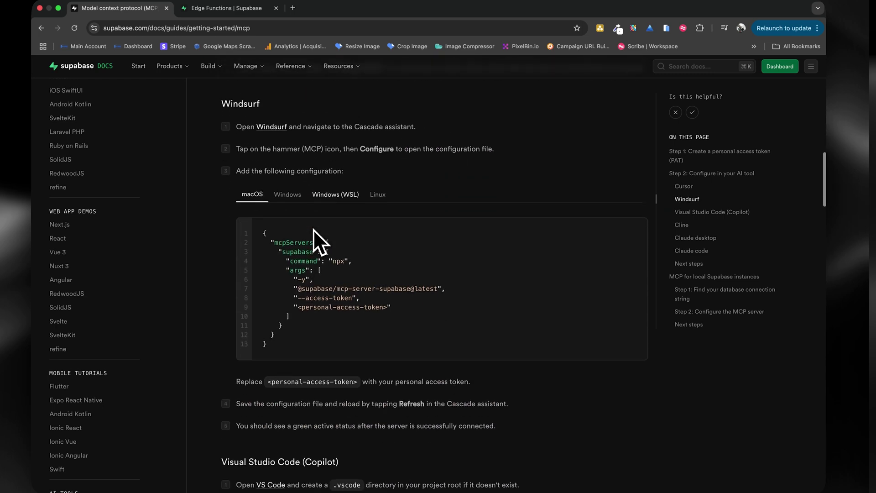
scroll(312, 229, down, 2)
scroll(313, 229, down, 1)
scroll(313, 230, up, 1)
scroll(313, 229, up, 6)
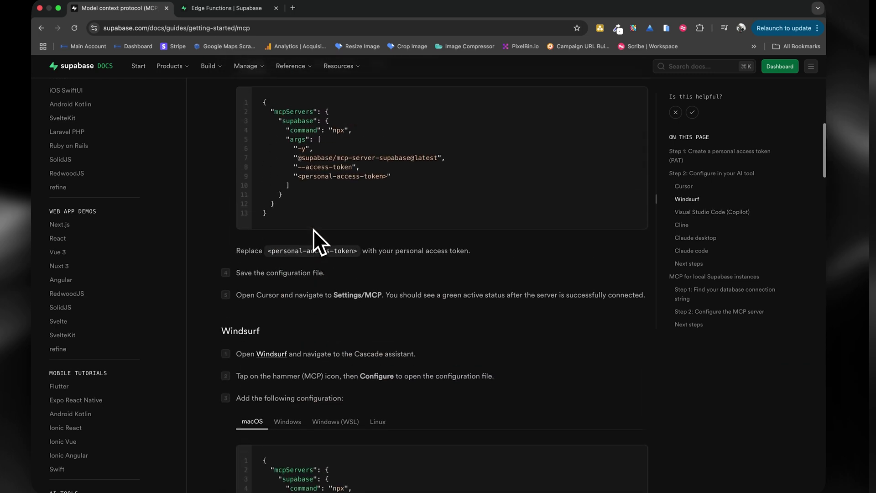
scroll(313, 230, up, 1)
scroll(313, 229, down, 2)
scroll(323, 234, up, 2)
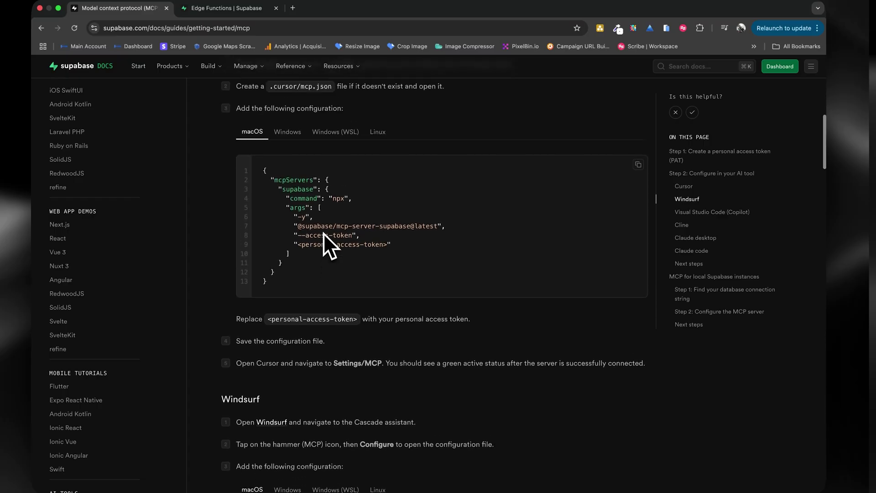
scroll(323, 234, up, 1)
scroll(366, 181, up, 1)
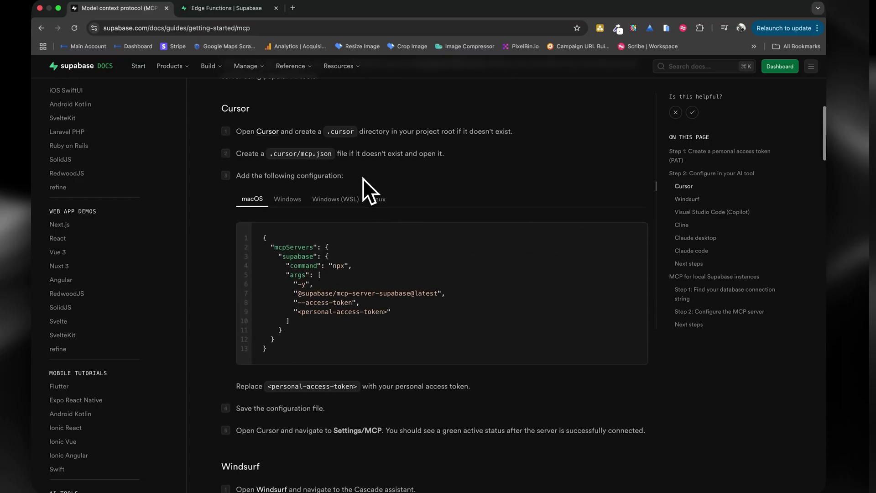